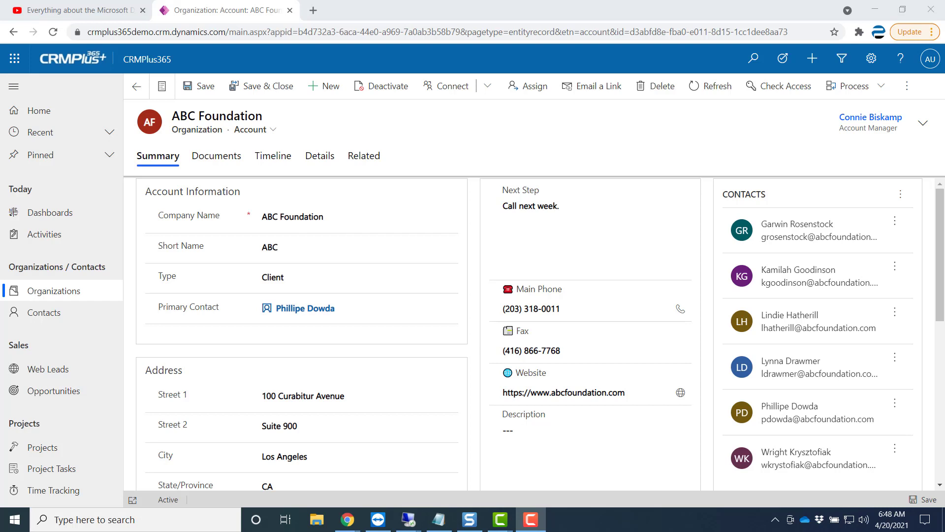
- Create a new Word document named "Initial Proposal for ABC" among the ABC Foundation account's documents
left_click(227, 164)
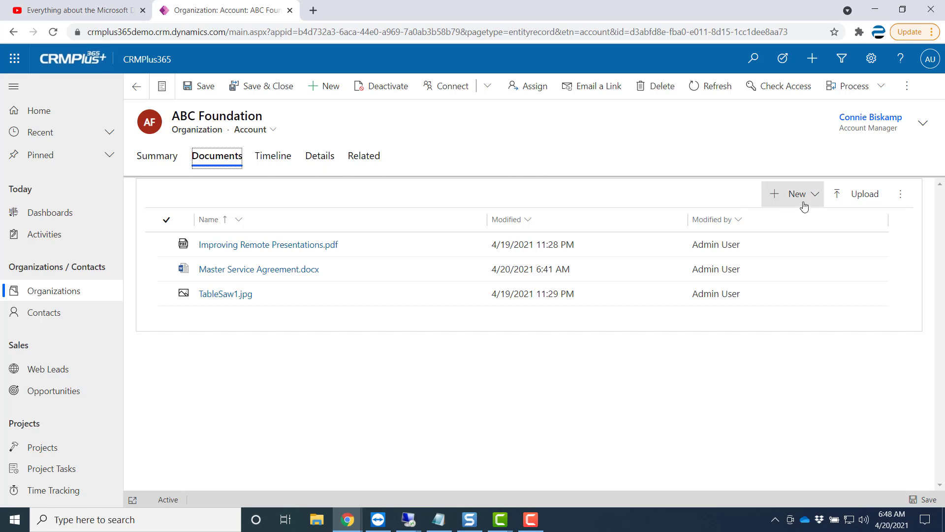
left_click(819, 200)
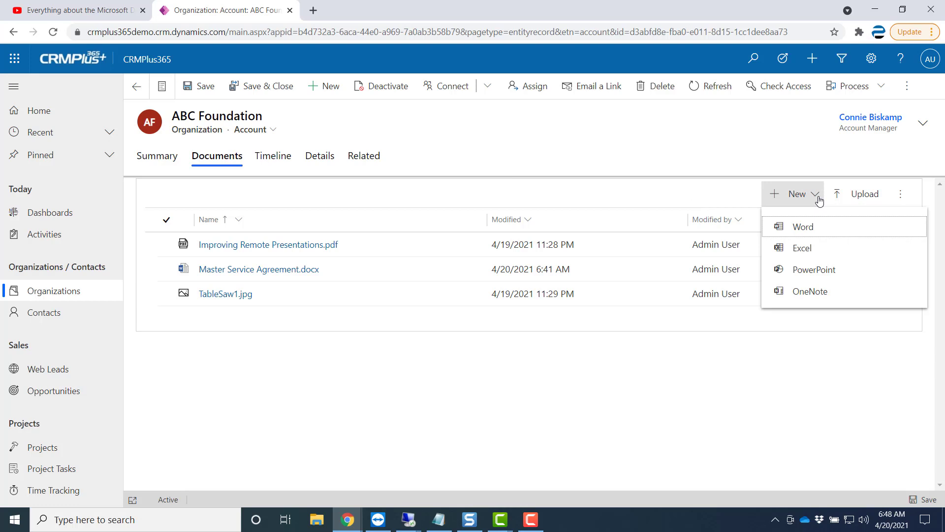
left_click(803, 229)
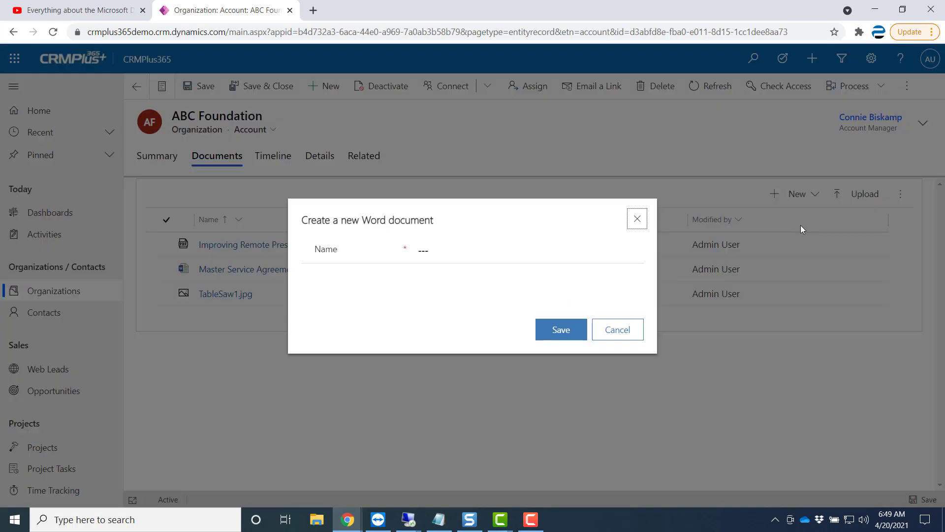
left_click(423, 252)
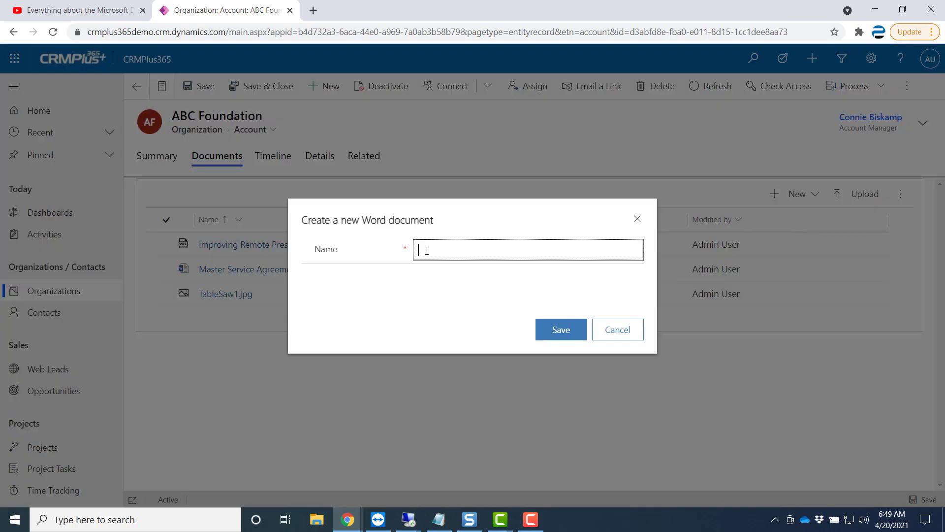
type("Initial Proposal for ABC")
left_click(564, 332)
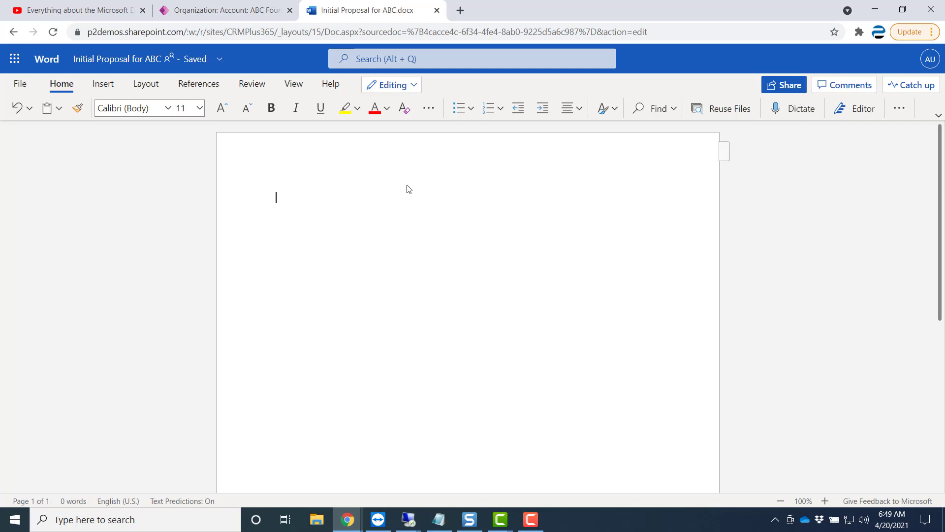
- Write "This is our initial proposal." in the new document, close it, and reopen it from the account's documents to check the text
type("This is our initial proposal.")
left_click(414, 85)
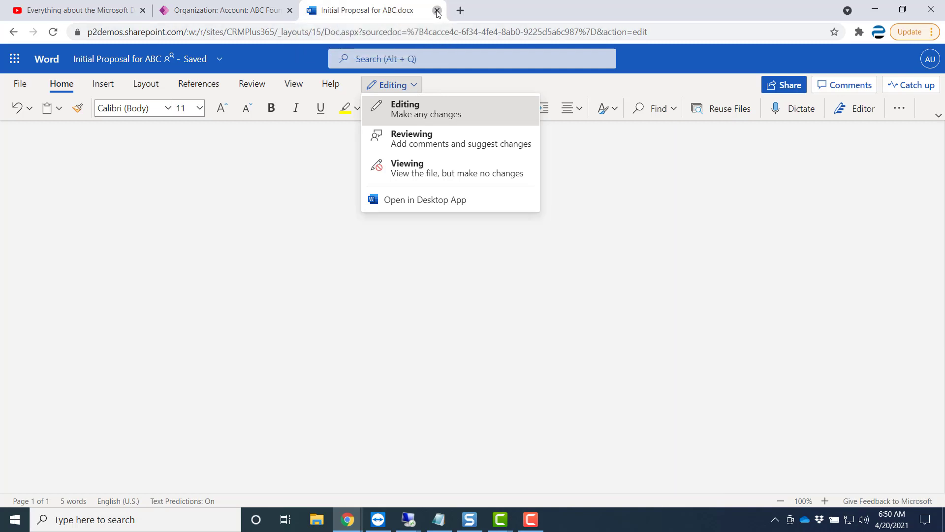
left_click(437, 10)
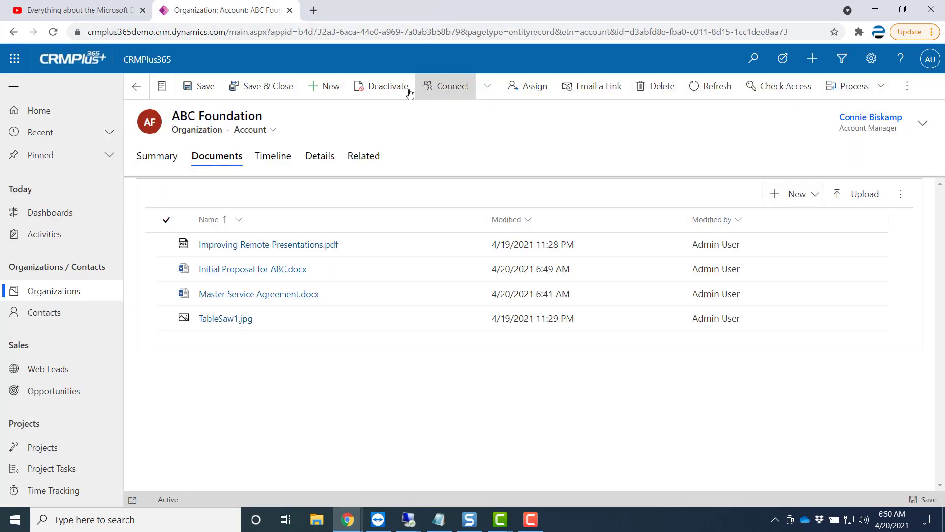
left_click(249, 270)
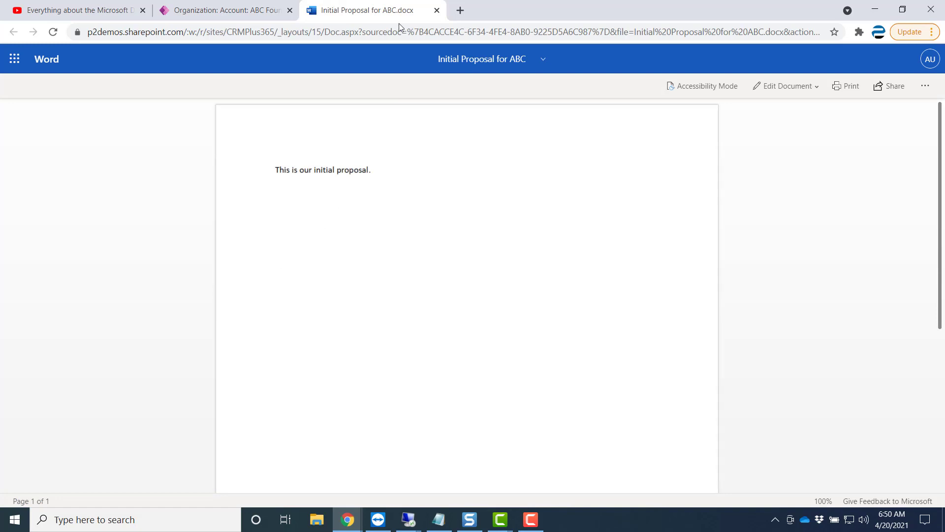
left_click(437, 11)
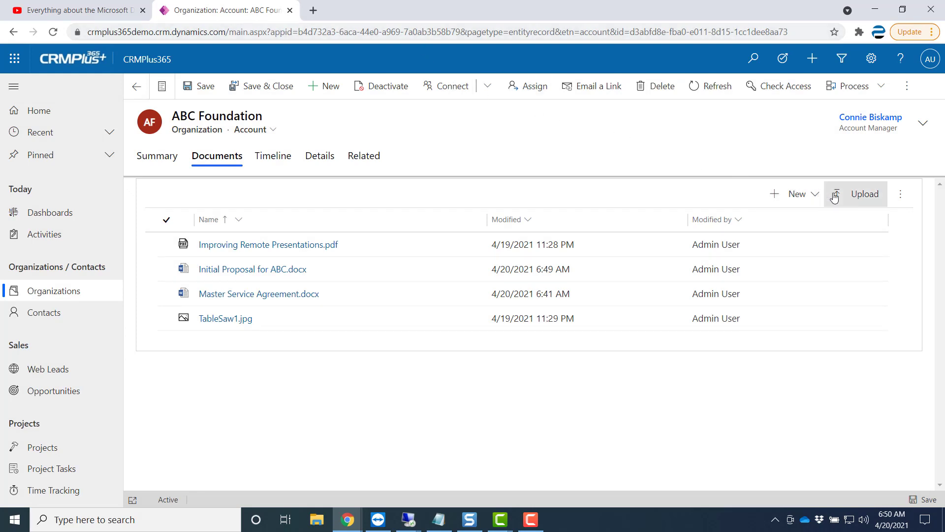
- Upload Application.pdf from the Desktop to the account's documents, keeping Overwrite existing files set to Yes
left_click(859, 197)
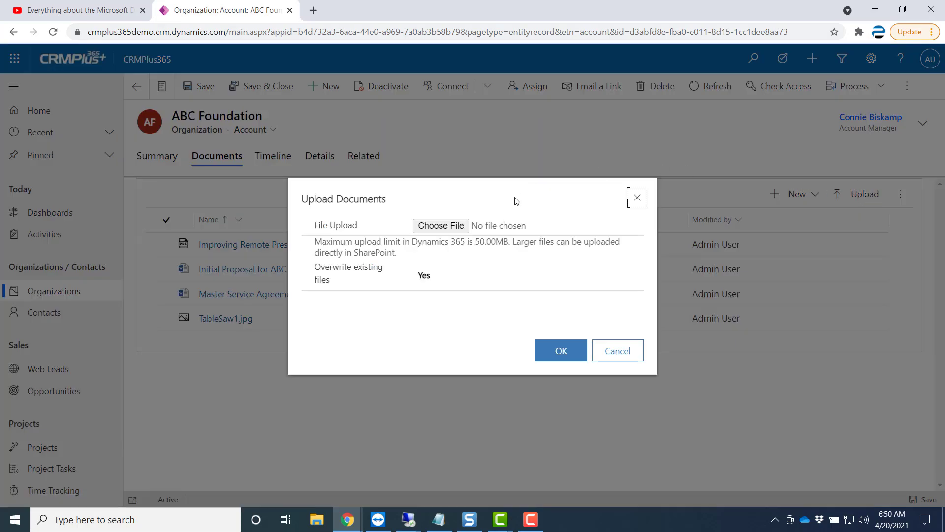
left_click(436, 226)
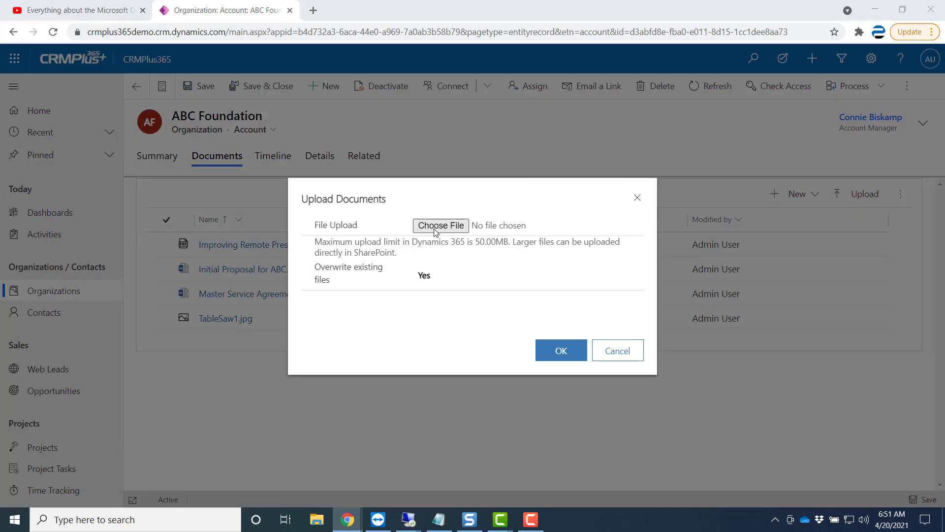
left_click(464, 226)
left_click(464, 226)
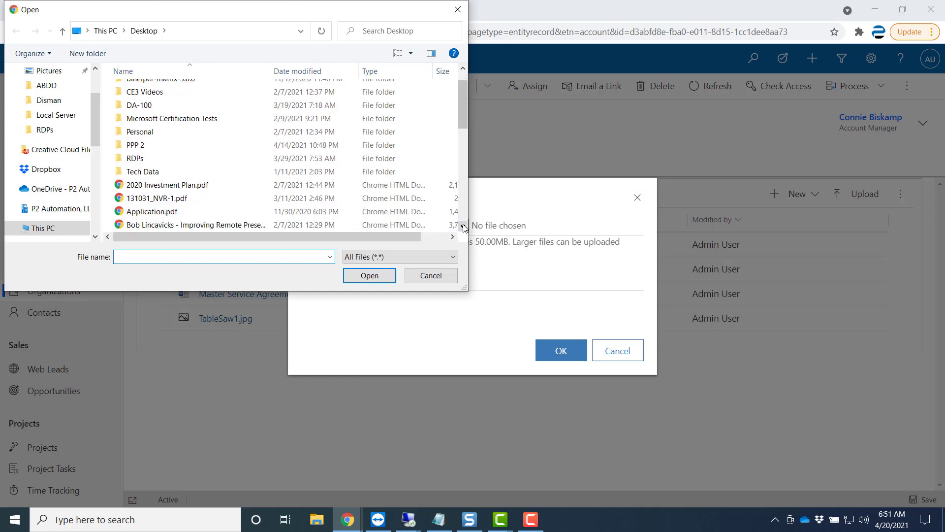
left_click(463, 227)
left_click(464, 226)
left_click(464, 227)
left_click(464, 227)
left_click(464, 226)
left_click(464, 227)
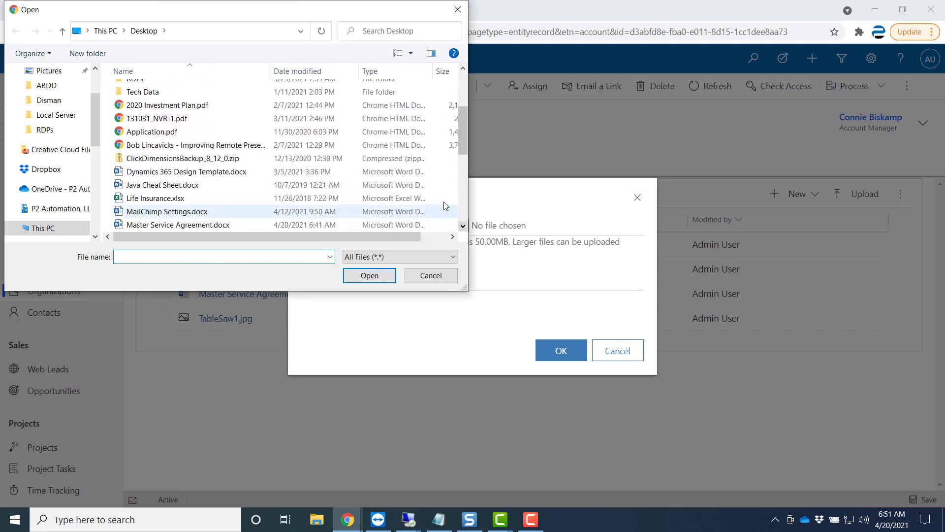
left_click(165, 132)
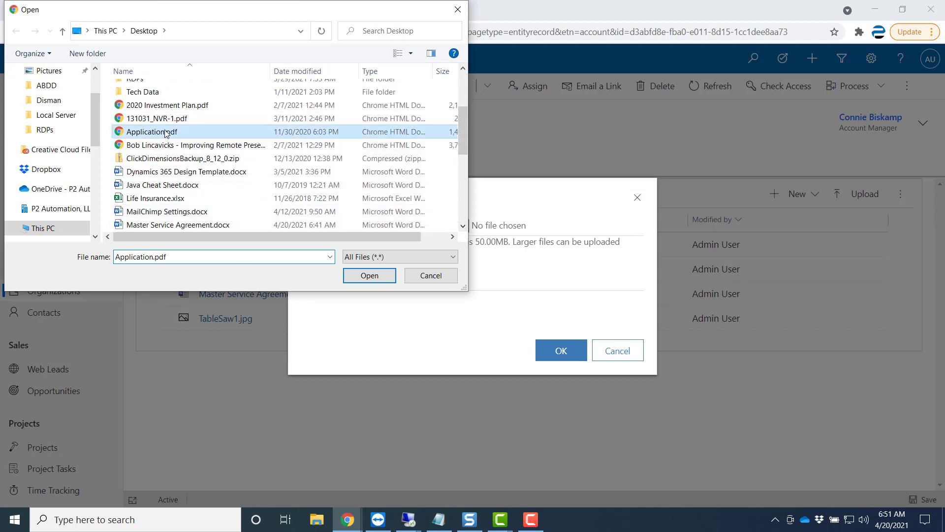
left_click(371, 277)
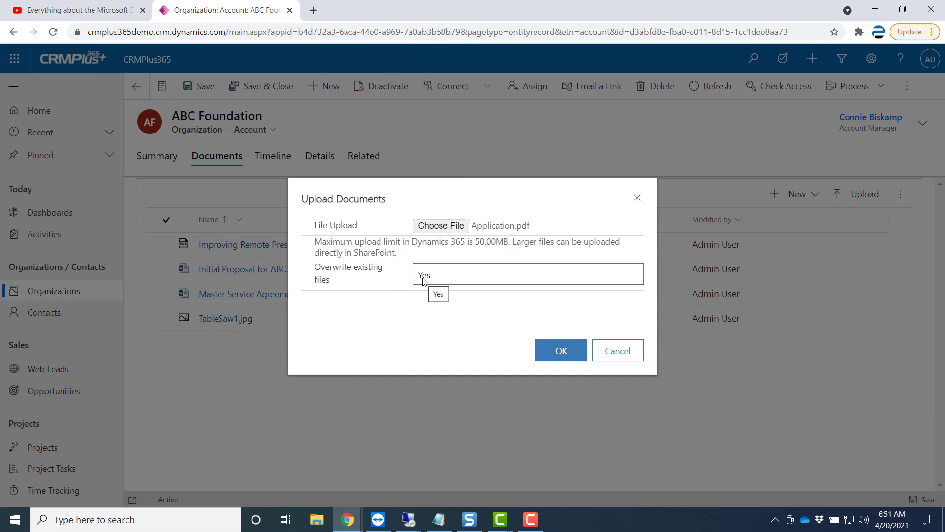
left_click(561, 352)
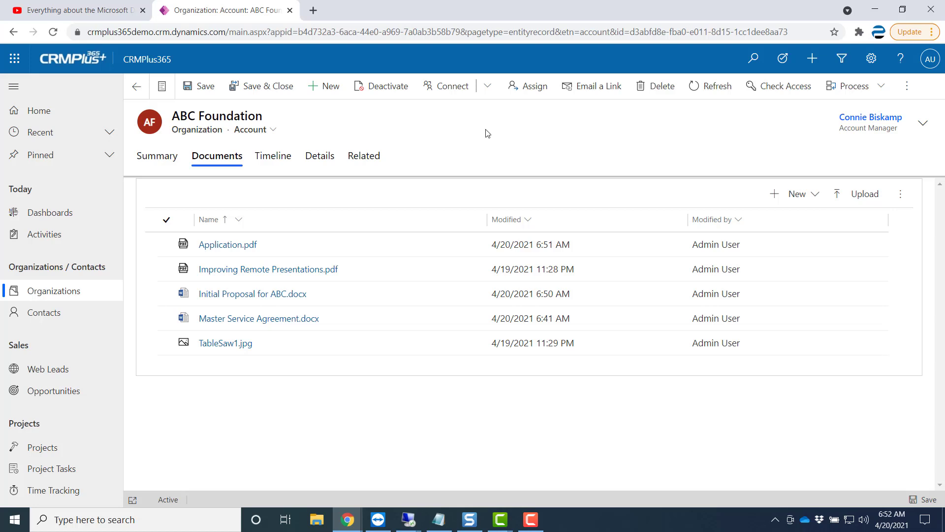
- View Improving Remote Presentations.pdf and TableSaw1.jpg from the account's documents, closing each one after viewing
left_click(282, 271)
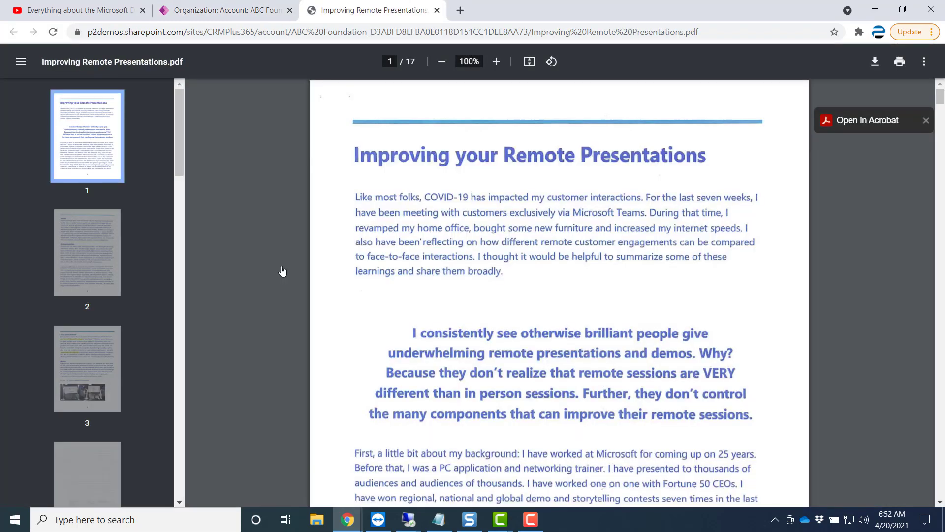
left_click(436, 10)
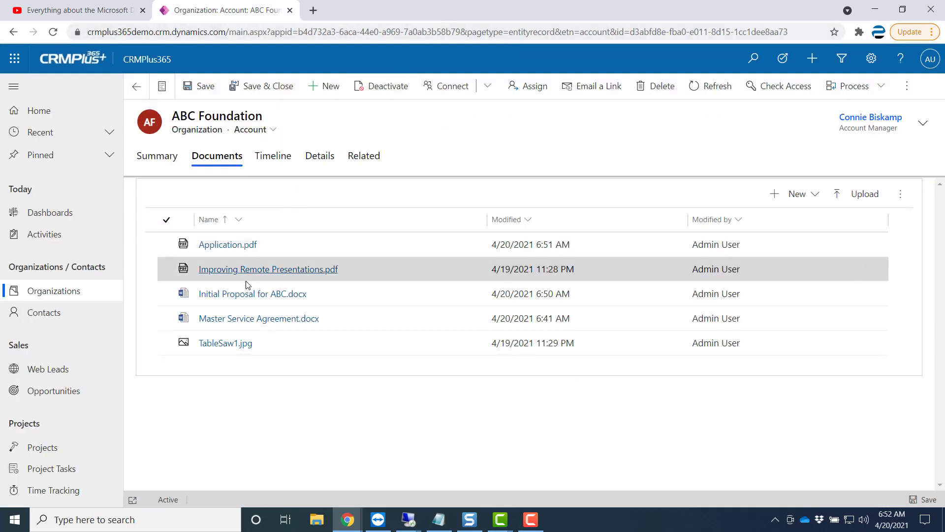
left_click(217, 345)
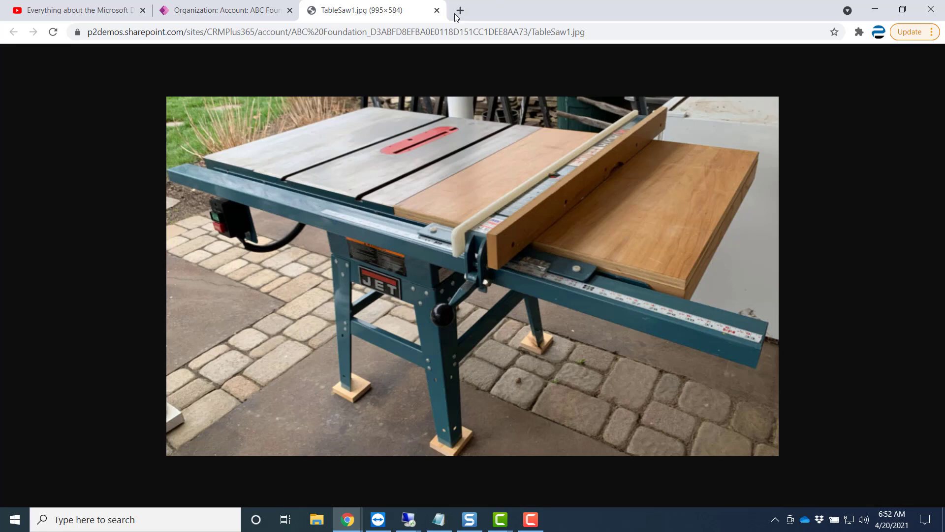
left_click(436, 10)
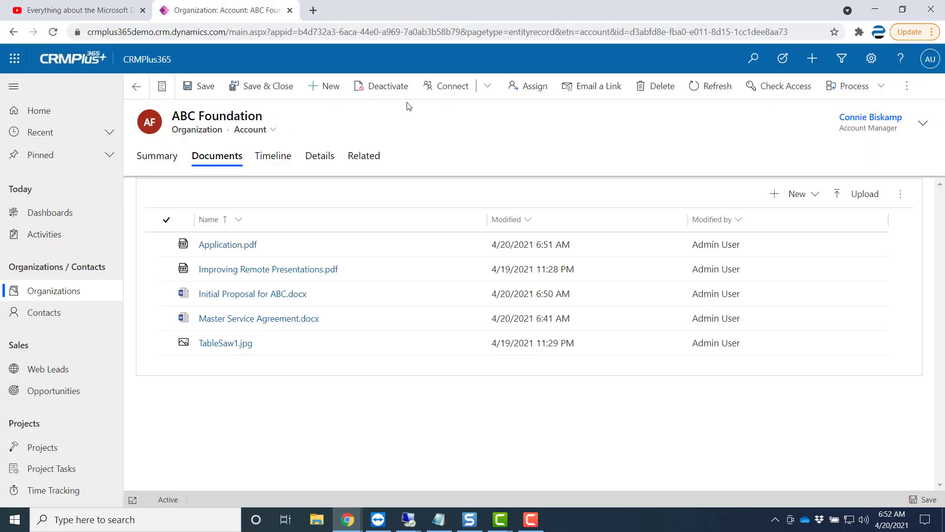
- Rename the Master Service Agreement document to "Master Service Agreement v1" through its document properties
left_click(165, 324)
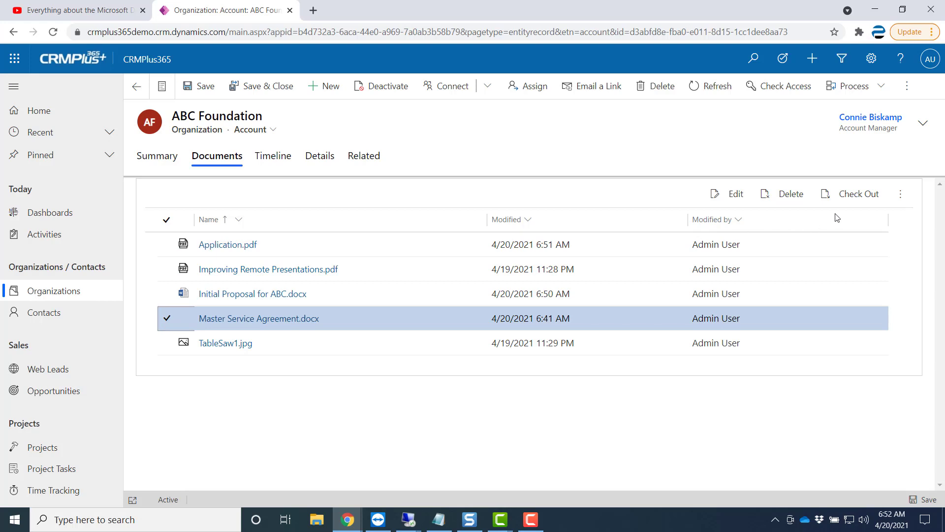
left_click(901, 197)
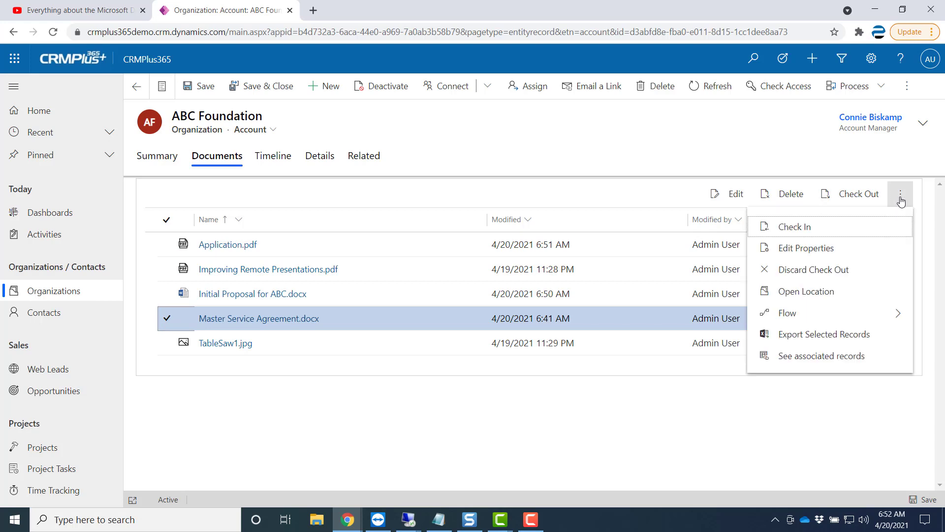
left_click(838, 255)
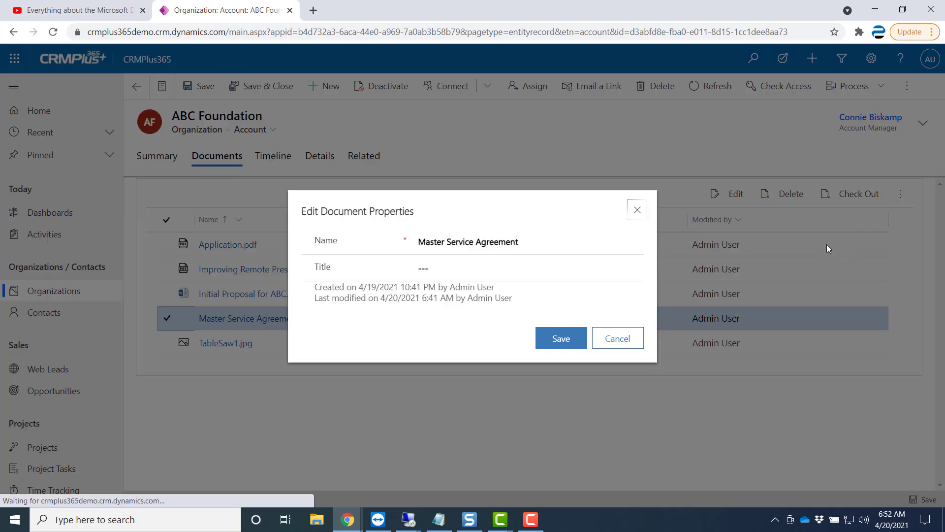
left_click(538, 244)
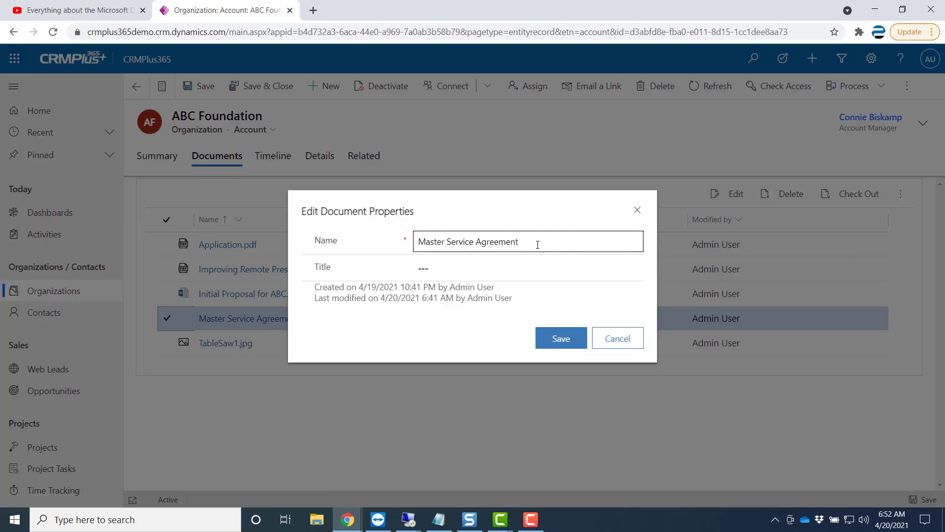
type("v1")
left_click(560, 338)
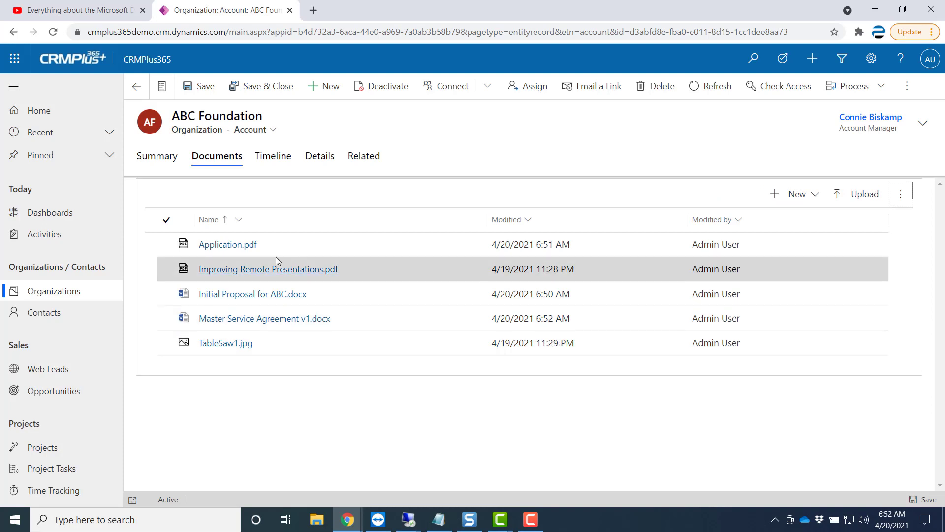
- Delete Application.pdf and Improving Remote Presentations.pdf together from the account's documents
left_click(170, 244)
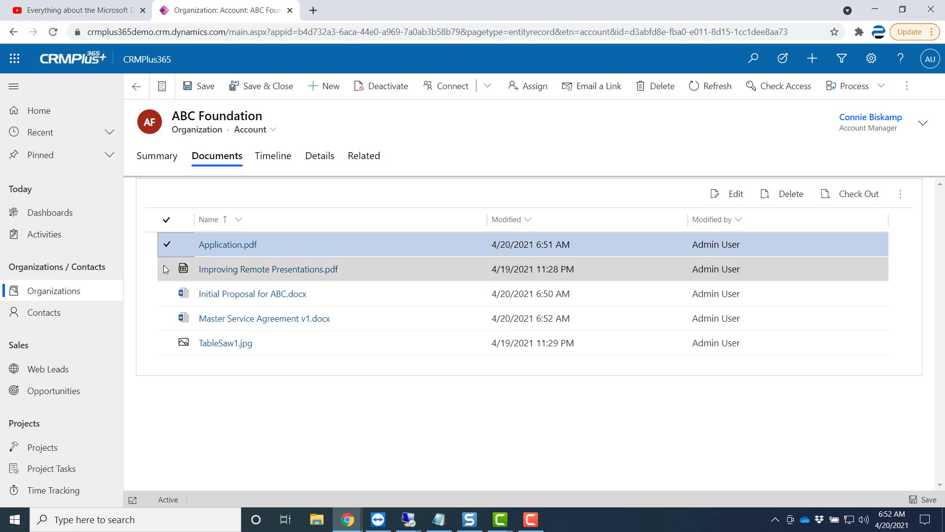
left_click(167, 269)
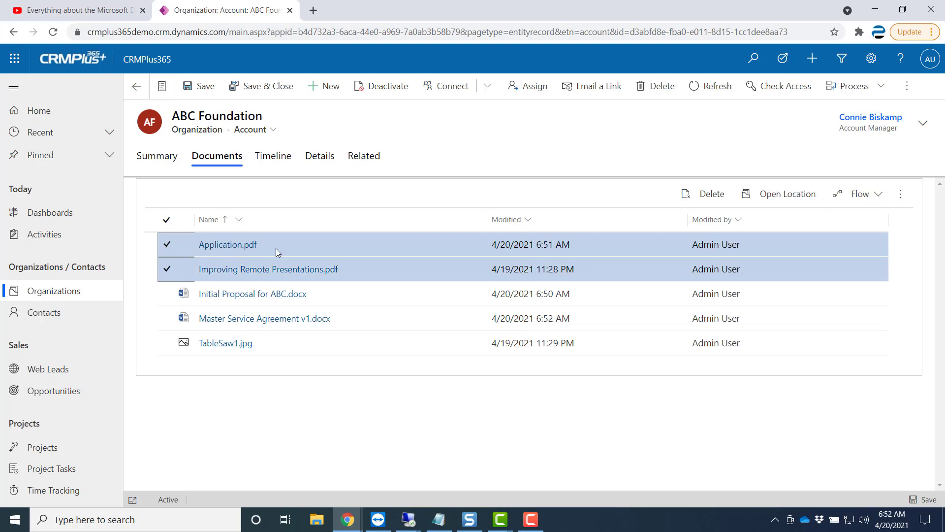
left_click(717, 197)
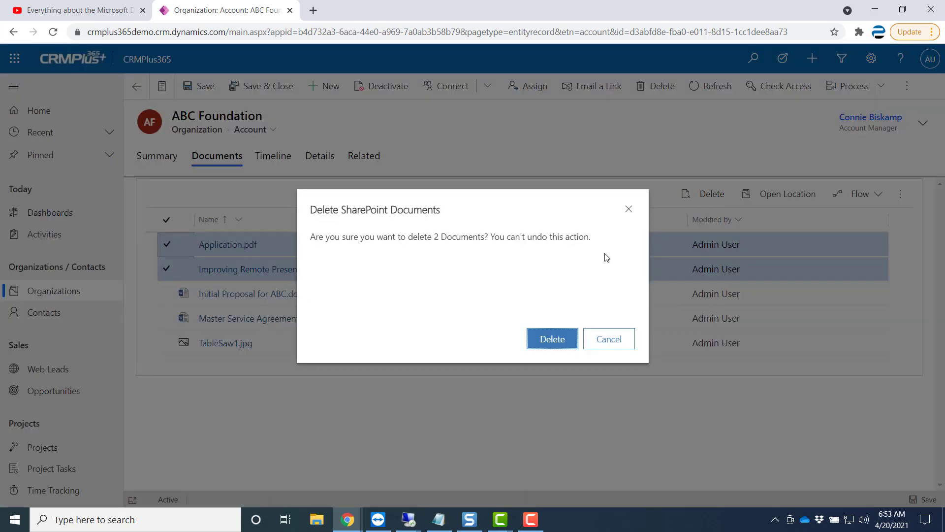
left_click(536, 340)
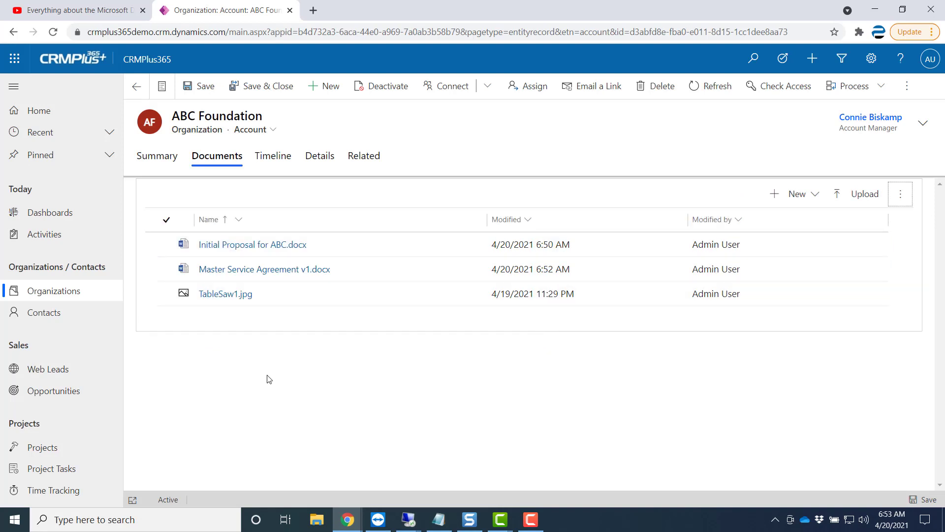
- Open the account's SharePoint folder through the document location Documents on Default Site 1
left_click(904, 194)
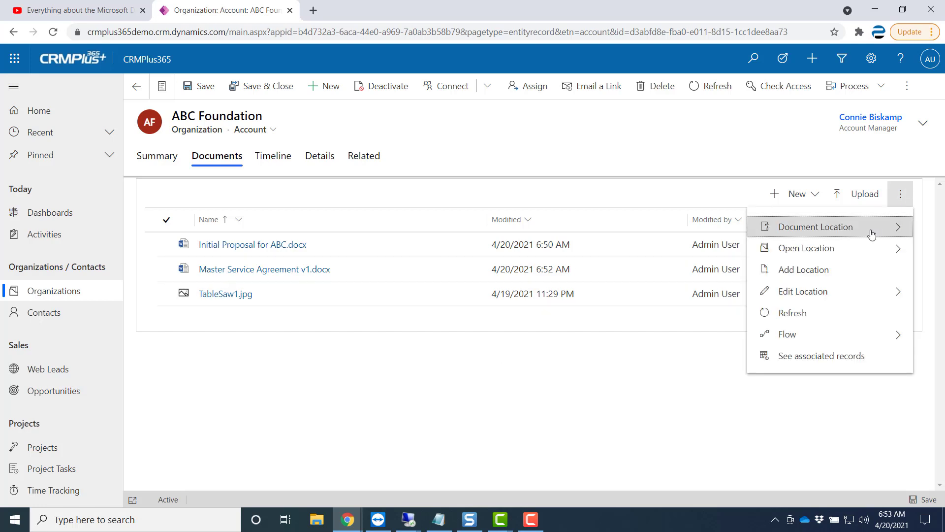
left_click(852, 252)
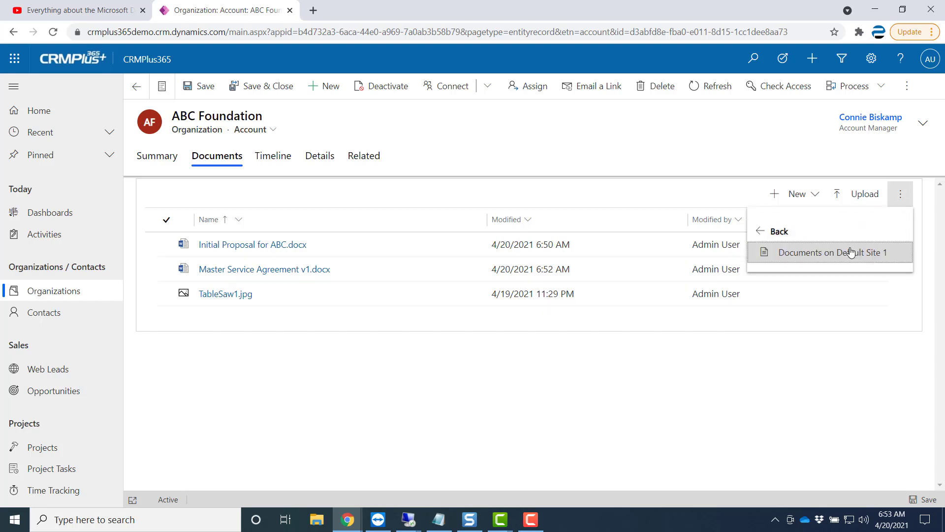
left_click(799, 255)
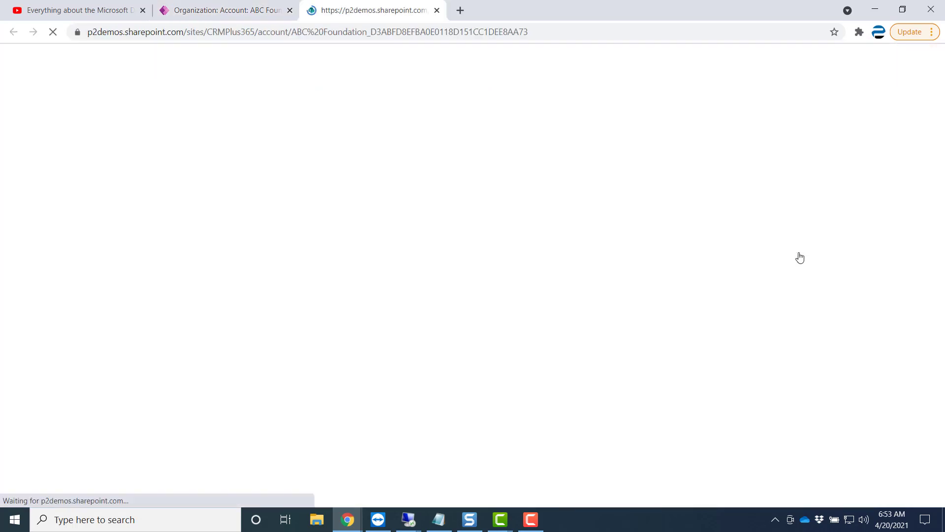